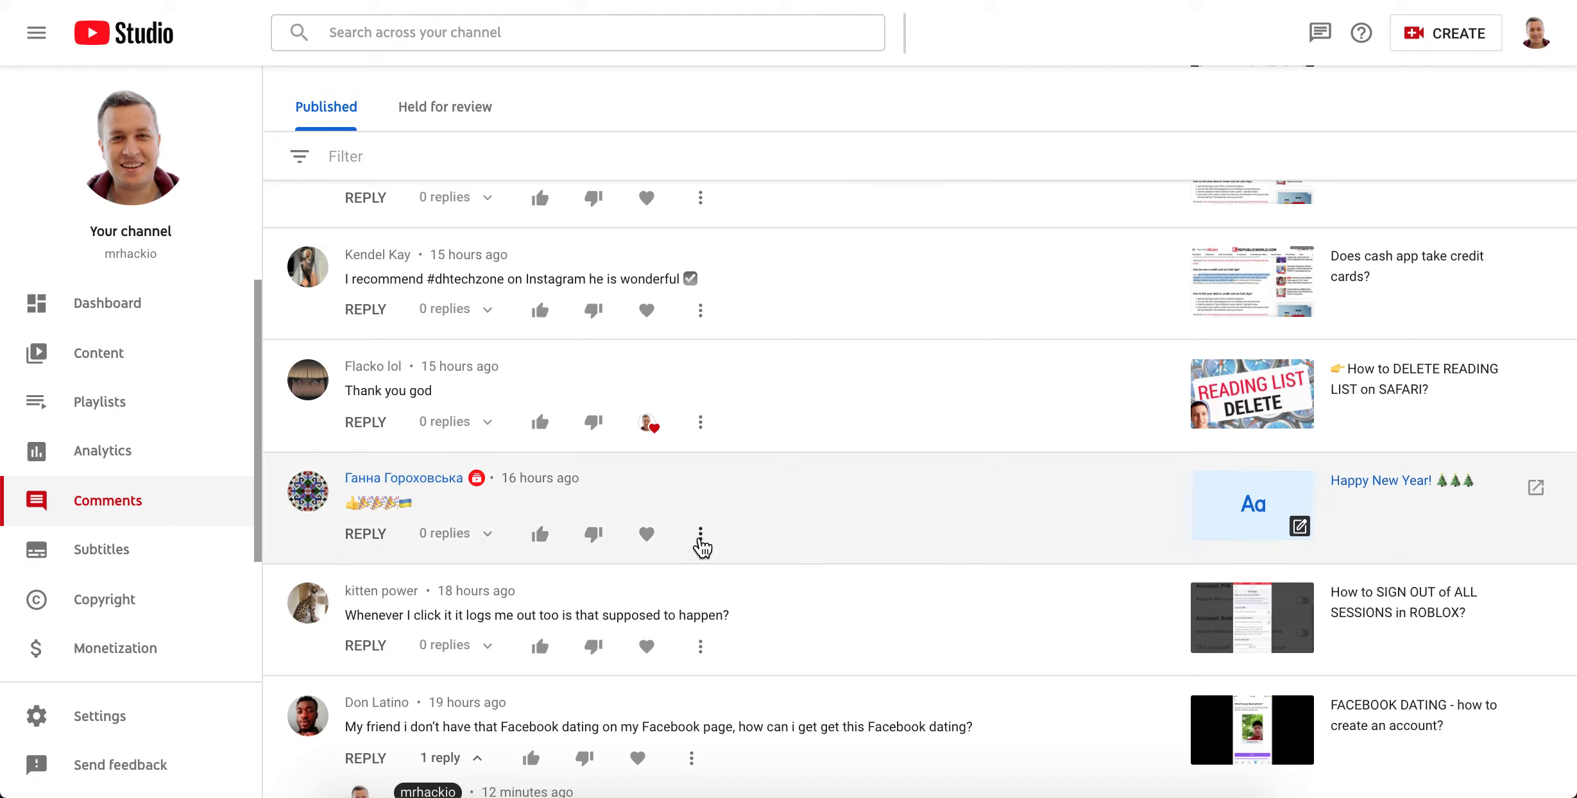
Choose 'Always approve comments from this user' from the emoji comment's action menu.
{"action": "left_click", "coordinate": [701, 539]}
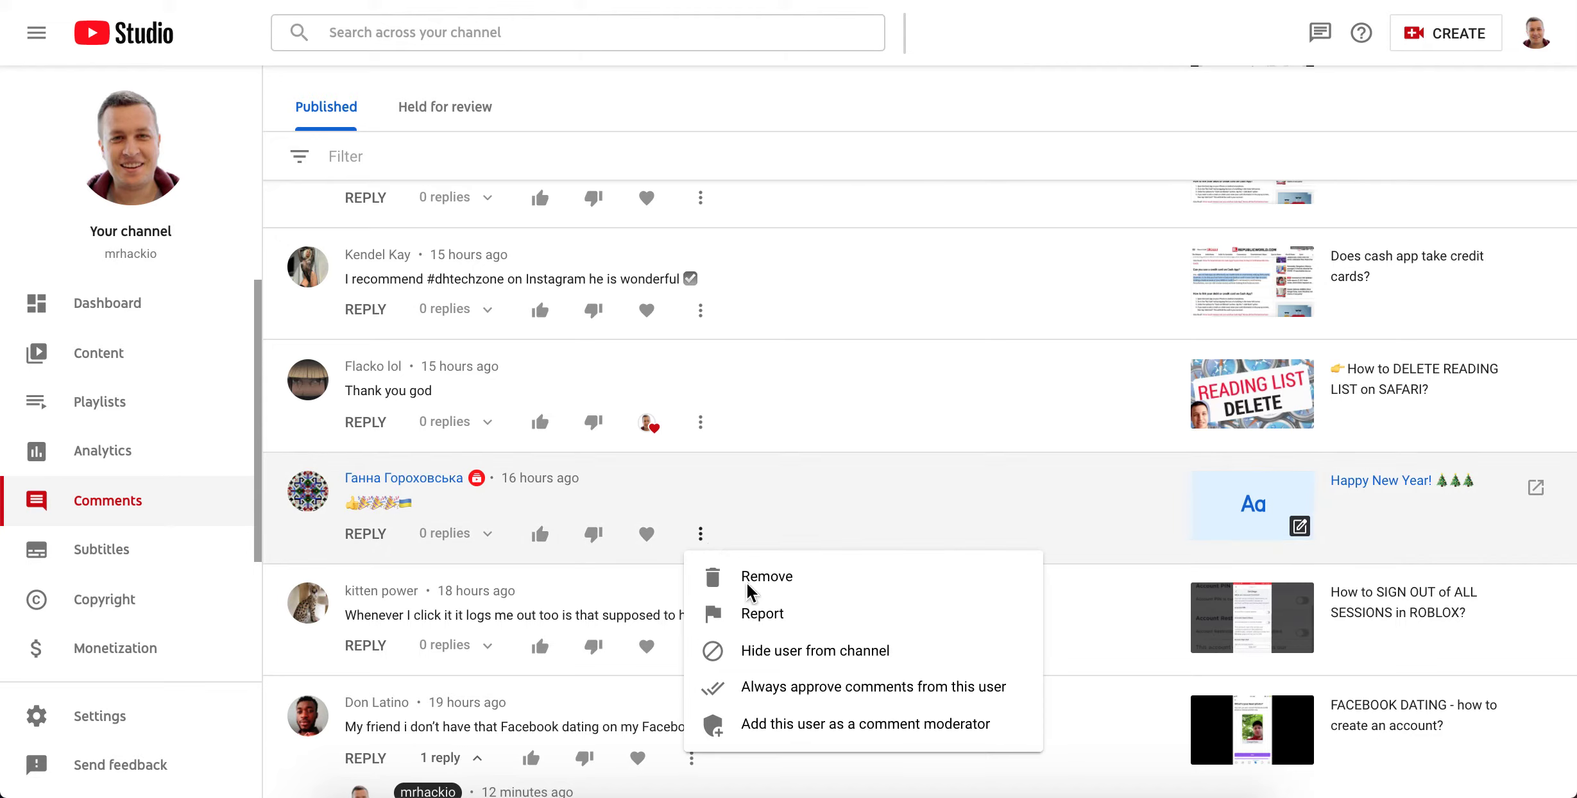
{"action": "left_click", "coordinate": [788, 698]}
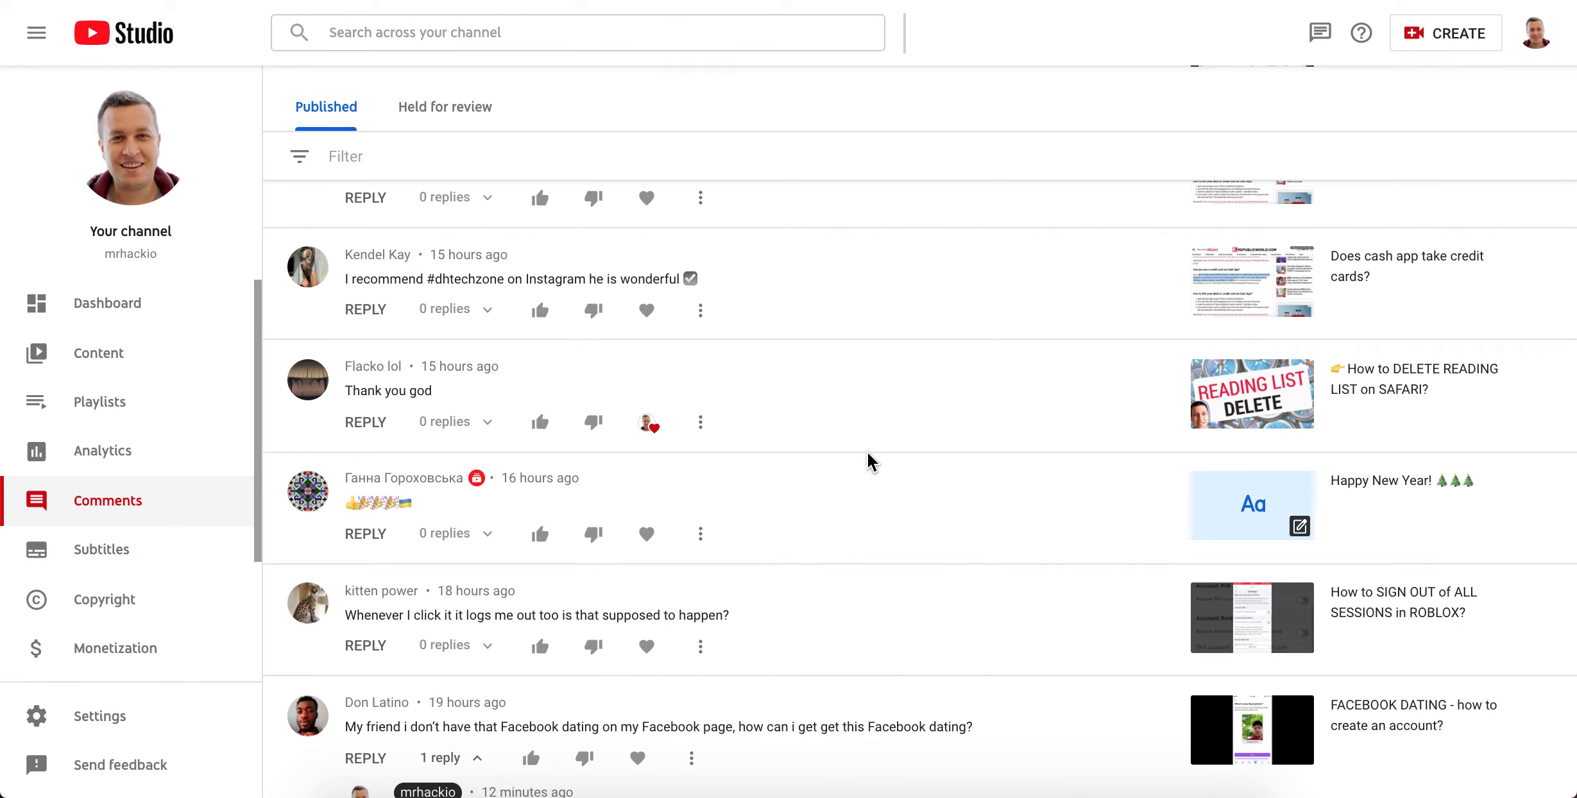
{"action": "scroll", "coordinate": [866, 461], "scroll_direction": "up", "scroll_amount": 2}
{"action": "scroll", "coordinate": [867, 461], "scroll_direction": "up", "scroll_amount": 2}
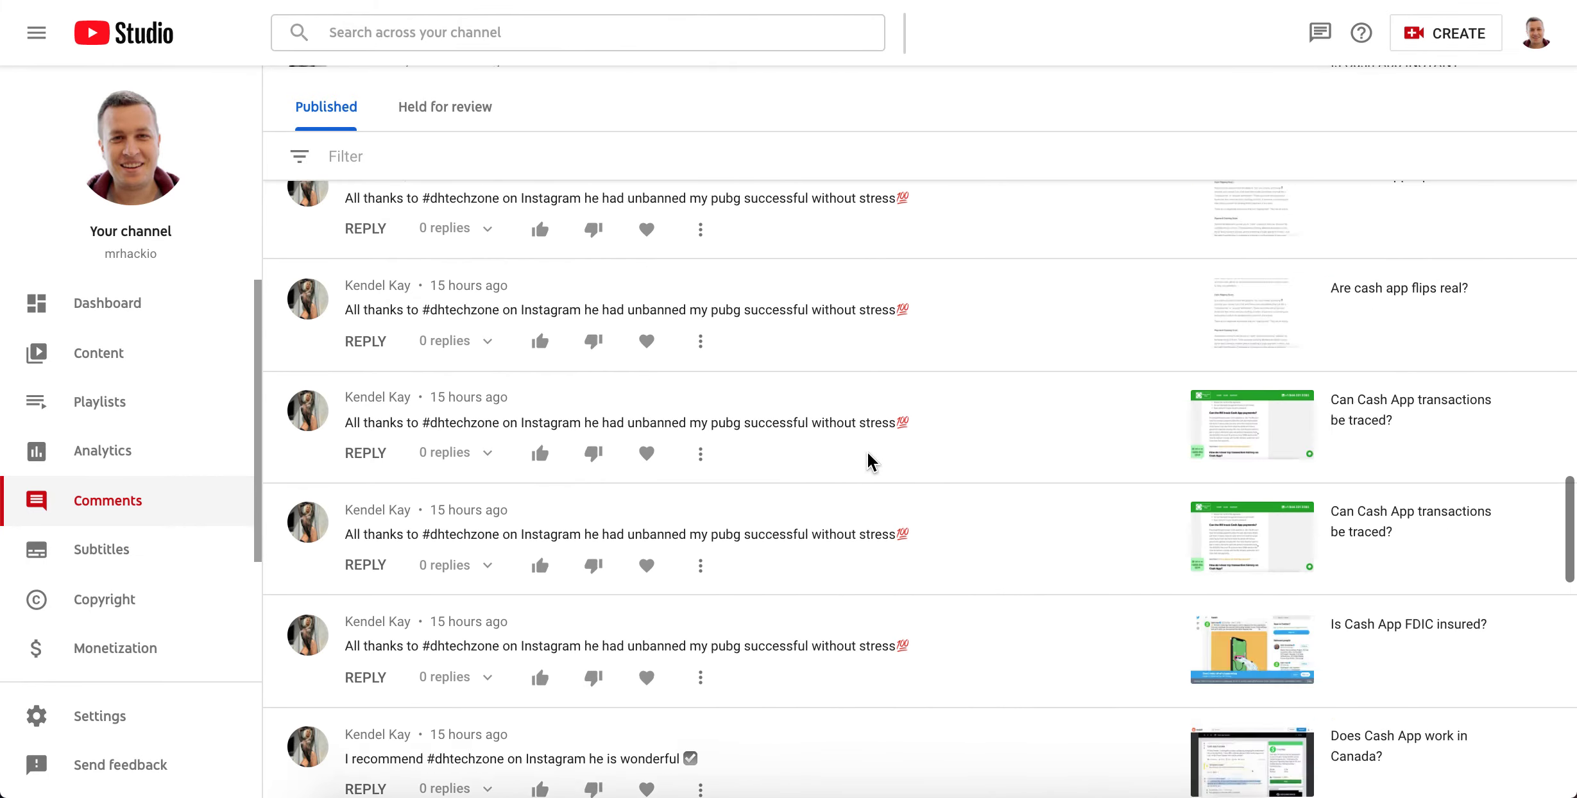
{"action": "scroll", "coordinate": [867, 462], "scroll_direction": "up", "scroll_amount": 2}
{"action": "scroll", "coordinate": [866, 461], "scroll_direction": "up", "scroll_amount": 1}
{"action": "scroll", "coordinate": [866, 460], "scroll_direction": "up", "scroll_amount": 3}
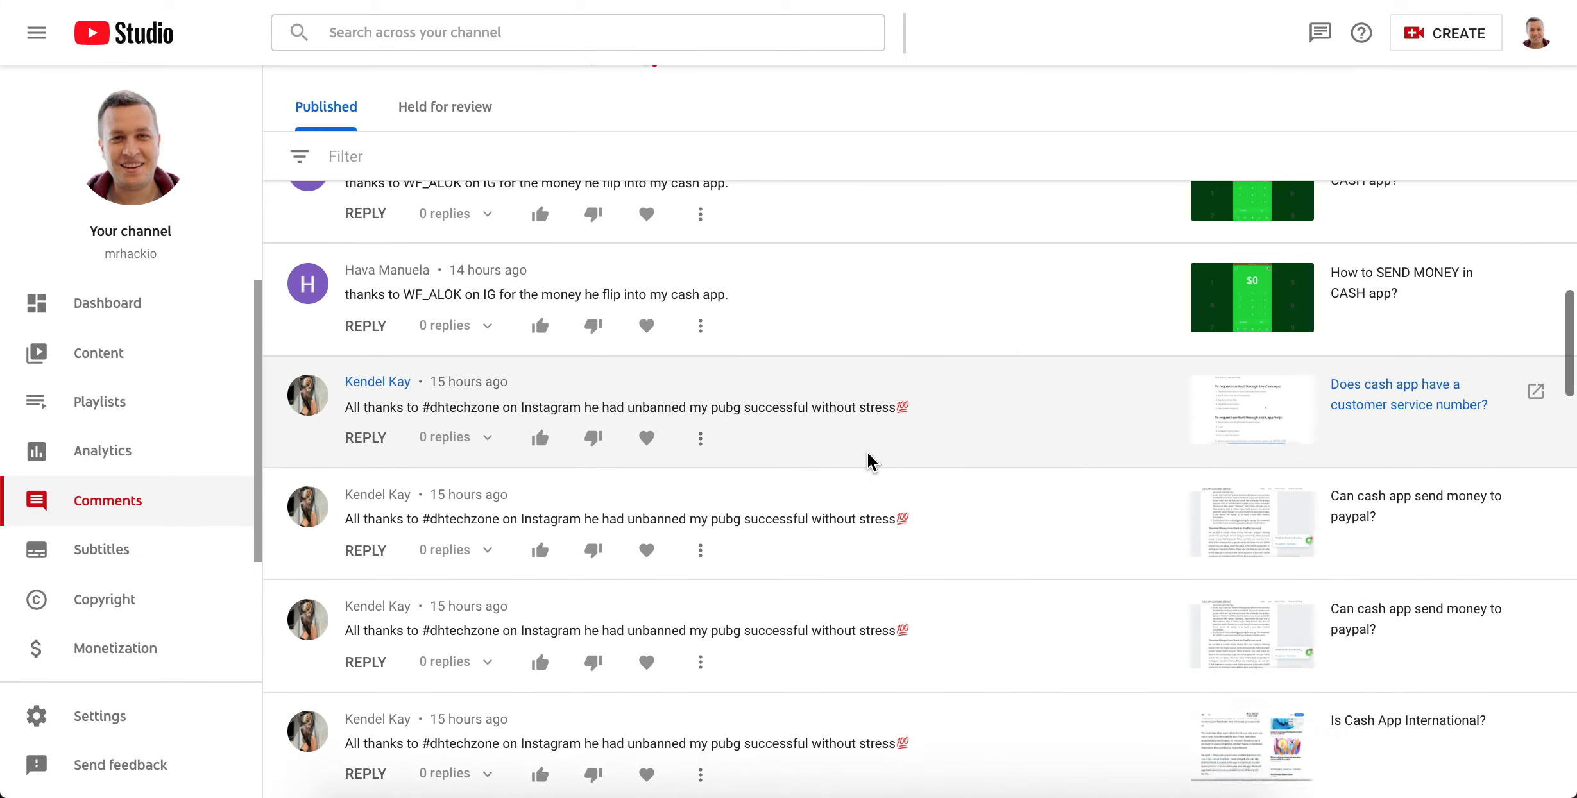
{"action": "scroll", "coordinate": [867, 461], "scroll_direction": "up", "scroll_amount": 3}
{"action": "scroll", "coordinate": [866, 461], "scroll_direction": "up", "scroll_amount": 1}
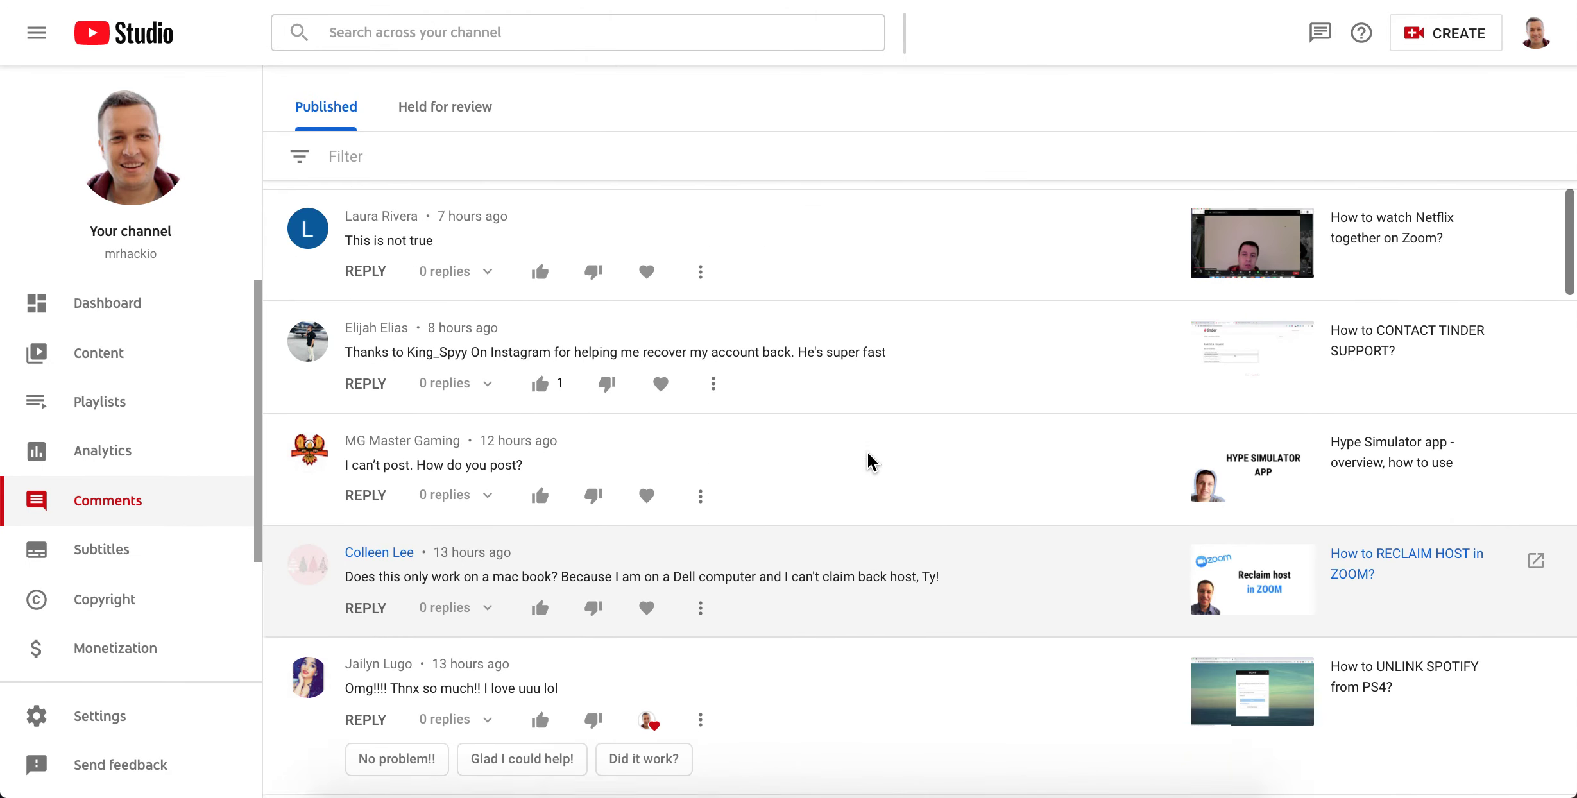
{"action": "scroll", "coordinate": [866, 461], "scroll_direction": "up", "scroll_amount": 1}
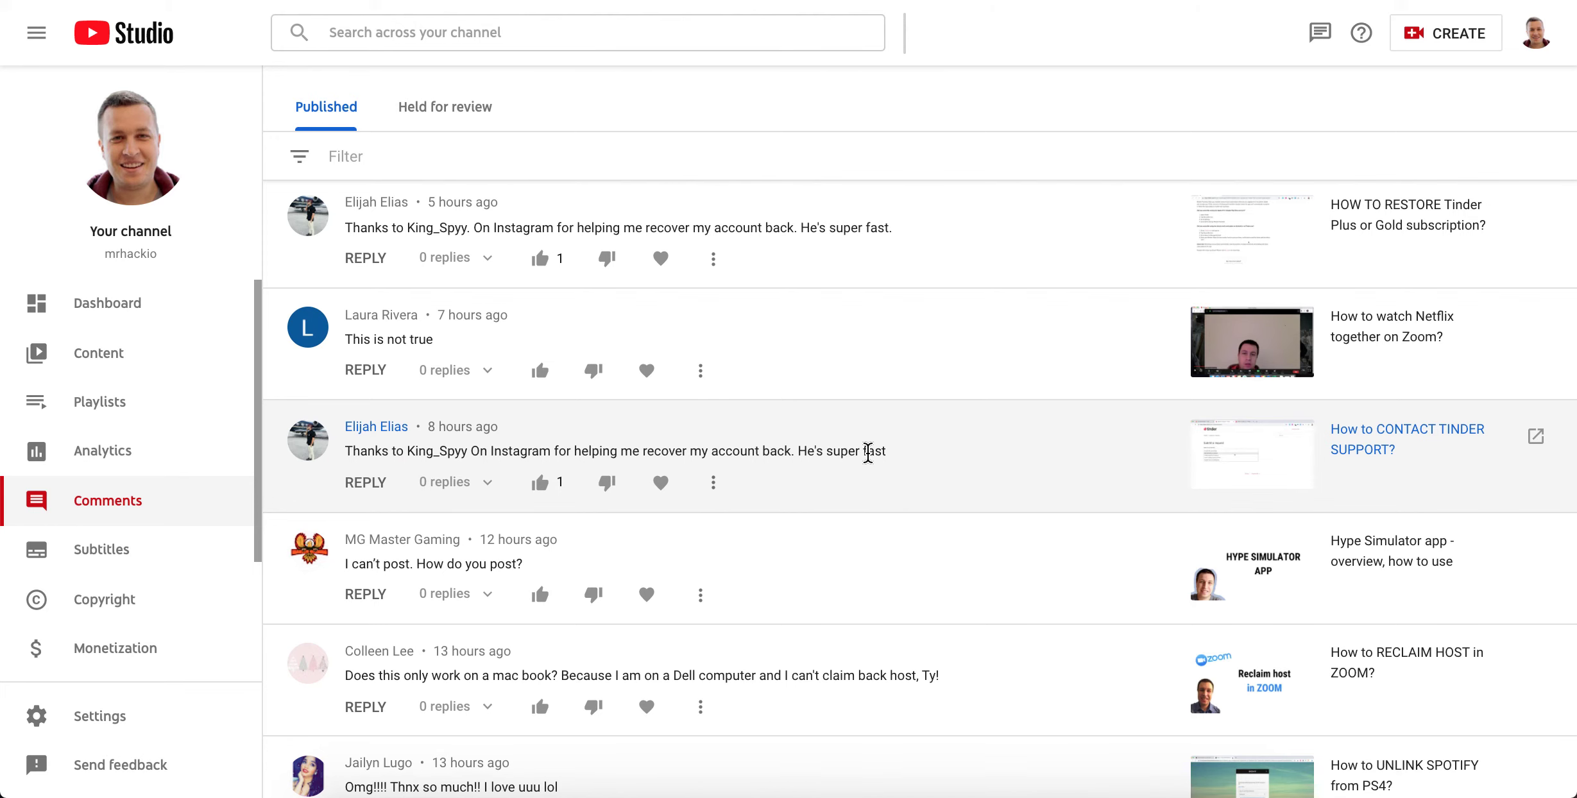
{"action": "scroll", "coordinate": [868, 453], "scroll_direction": "up", "scroll_amount": 1}
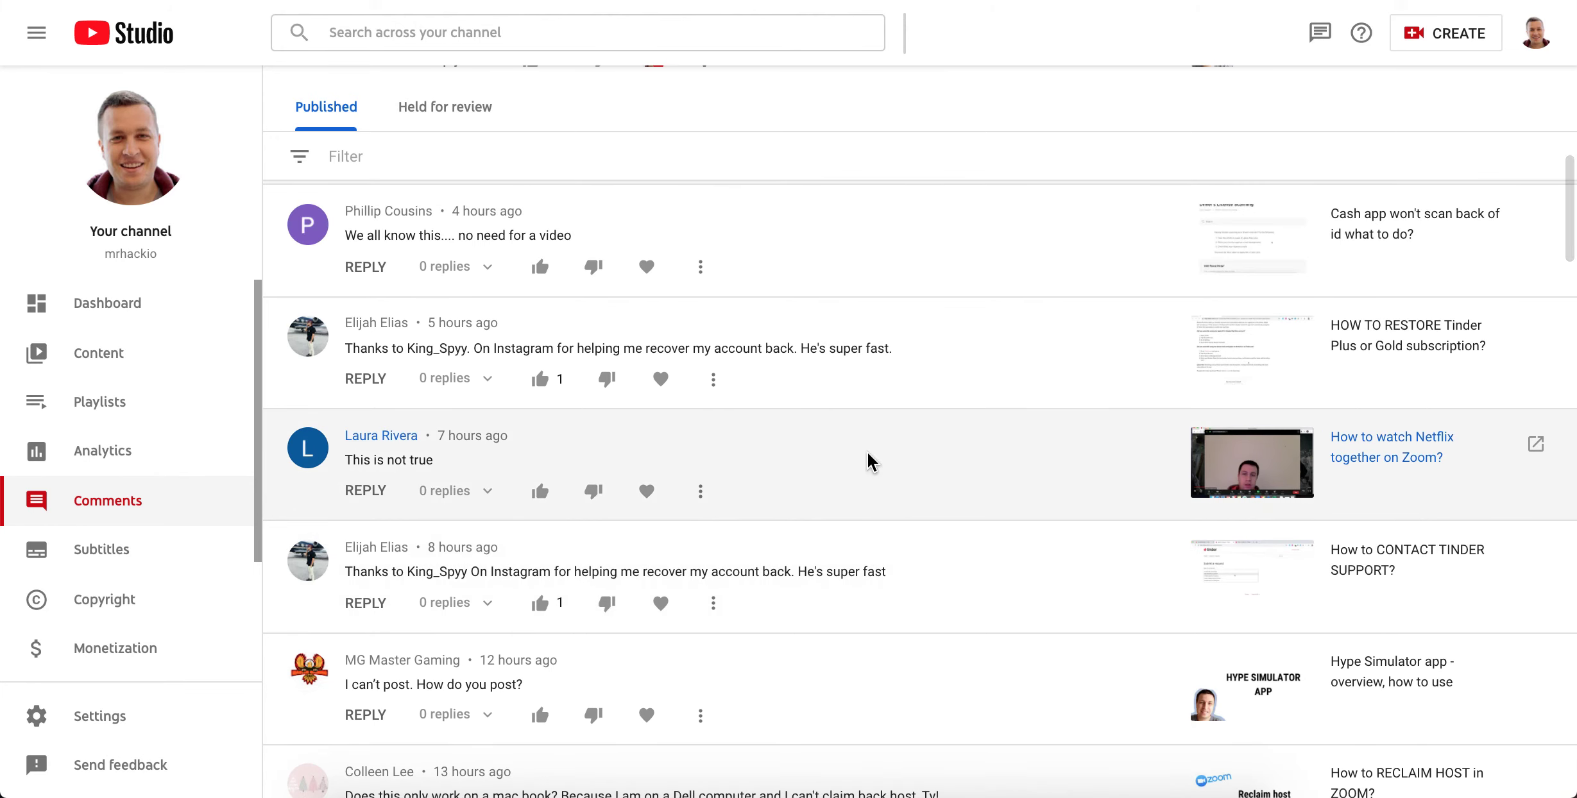